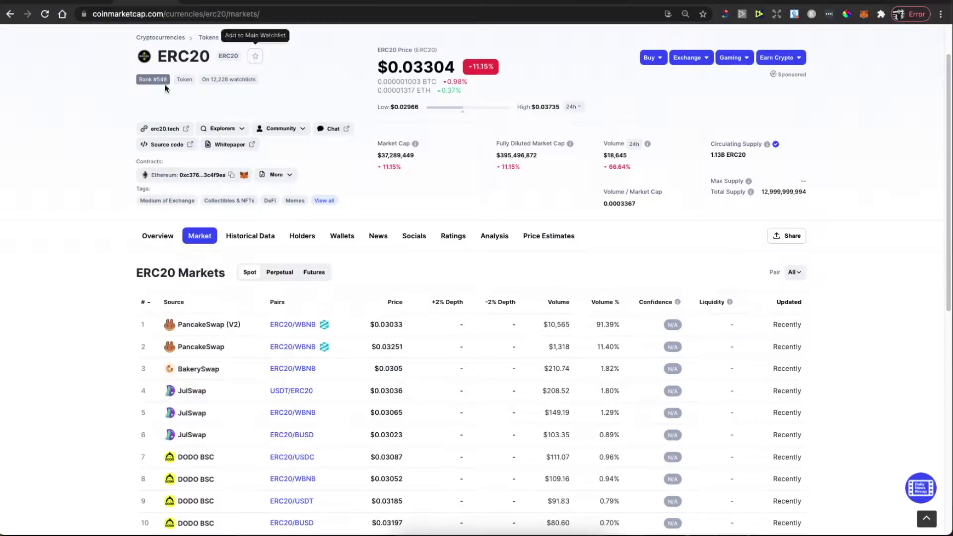
pyautogui.scroll(-1, 172, 90)
pyautogui.scroll(2, 208, 131)
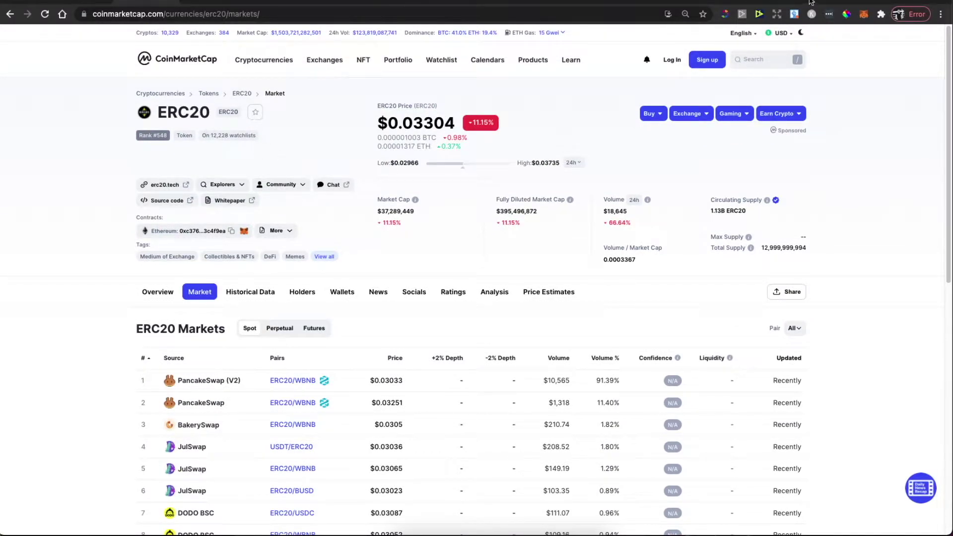
# Step: Bring up the MetaMask wallet popup from the browser toolbar to check Account 1
pyautogui.click(864, 15)
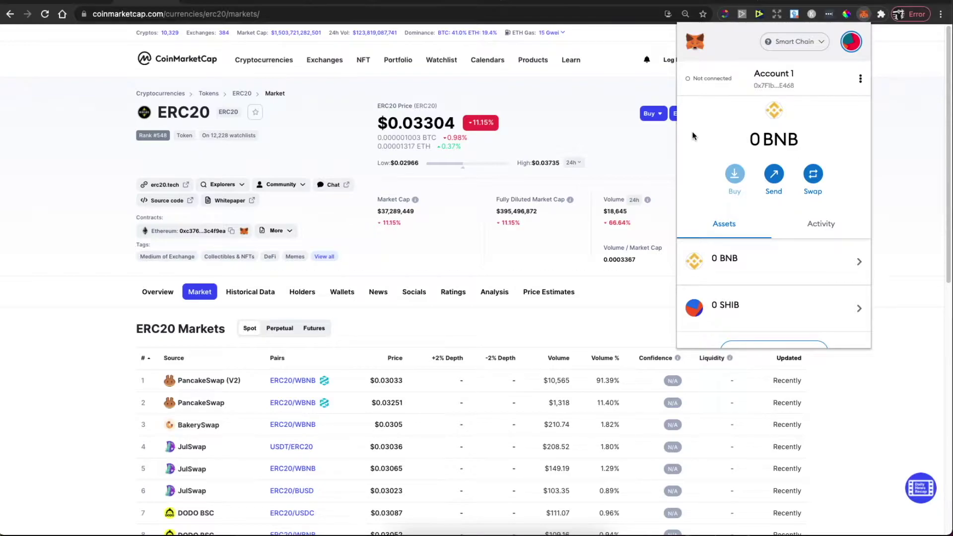
# Step: Keep Smart Chain as the active network and copy Account 1's wallet address
pyautogui.click(798, 43)
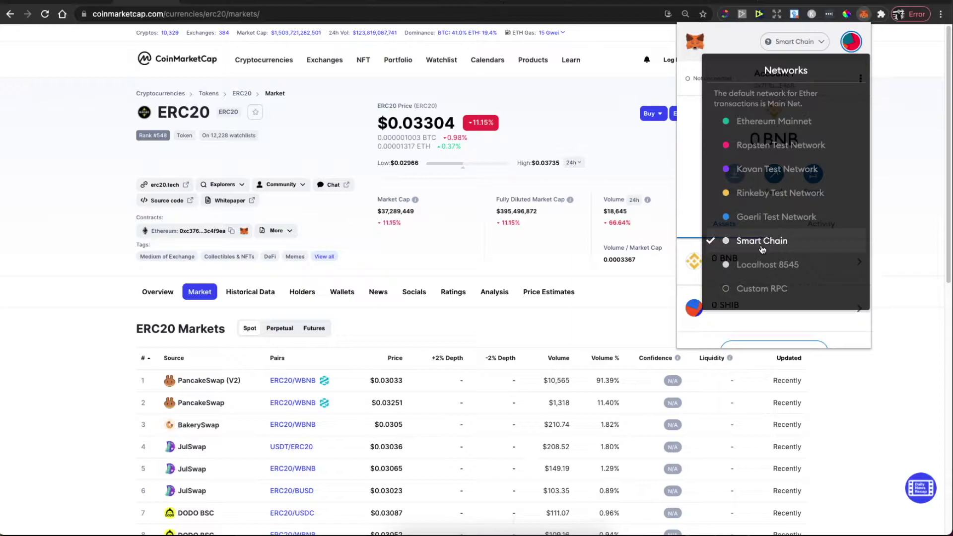
pyautogui.click(703, 151)
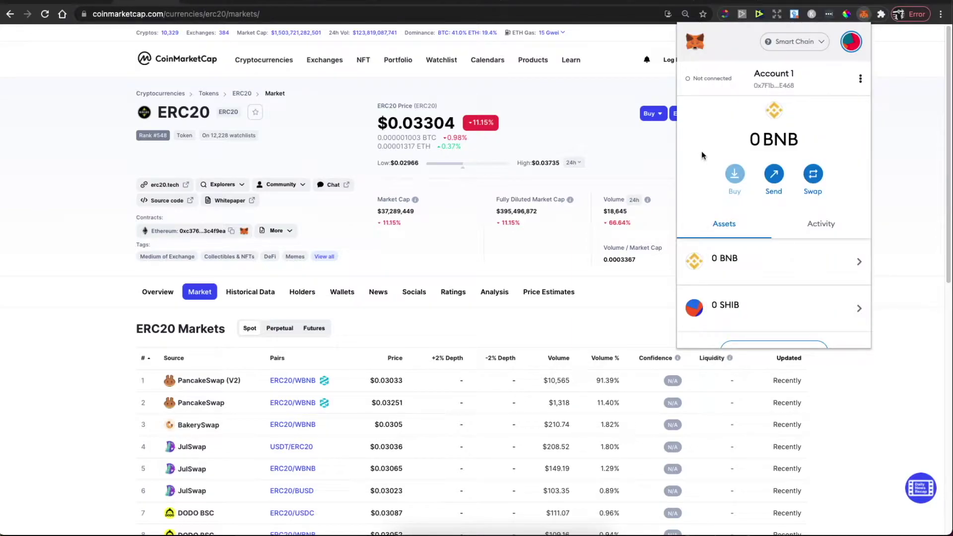
pyautogui.click(775, 87)
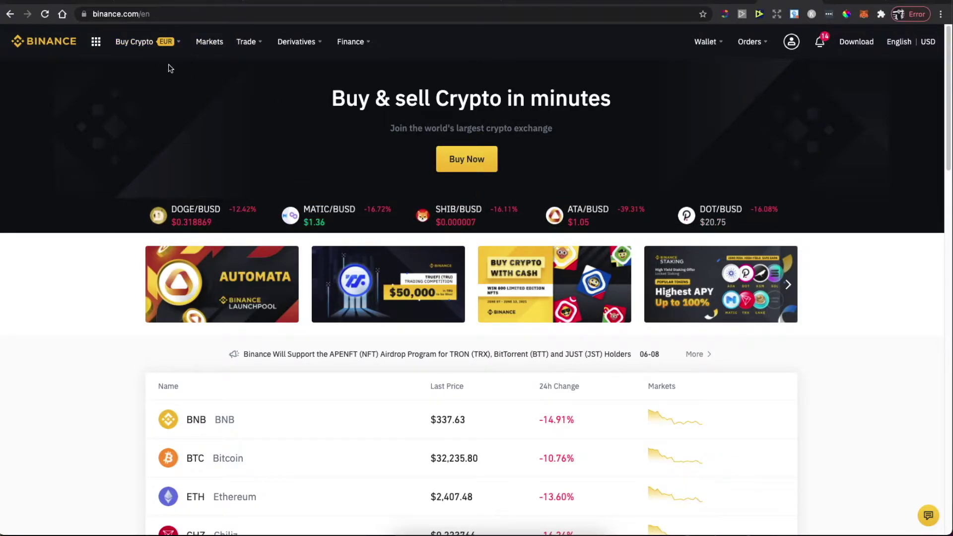
# Step: Set up a card purchase receiving BNB, then go to the Fiat and Spot wallet balances
pyautogui.moveTo(135, 42)
pyautogui.click(233, 70)
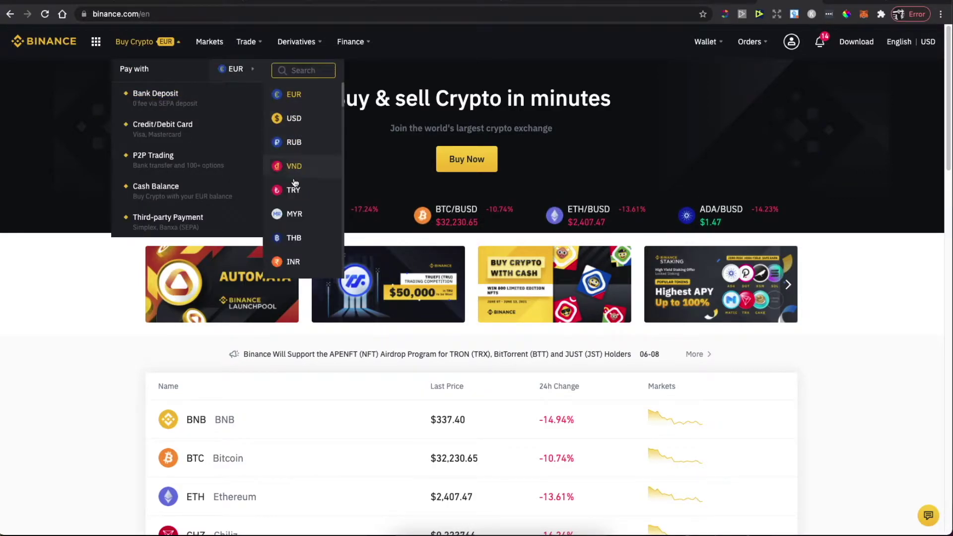
pyautogui.click(168, 126)
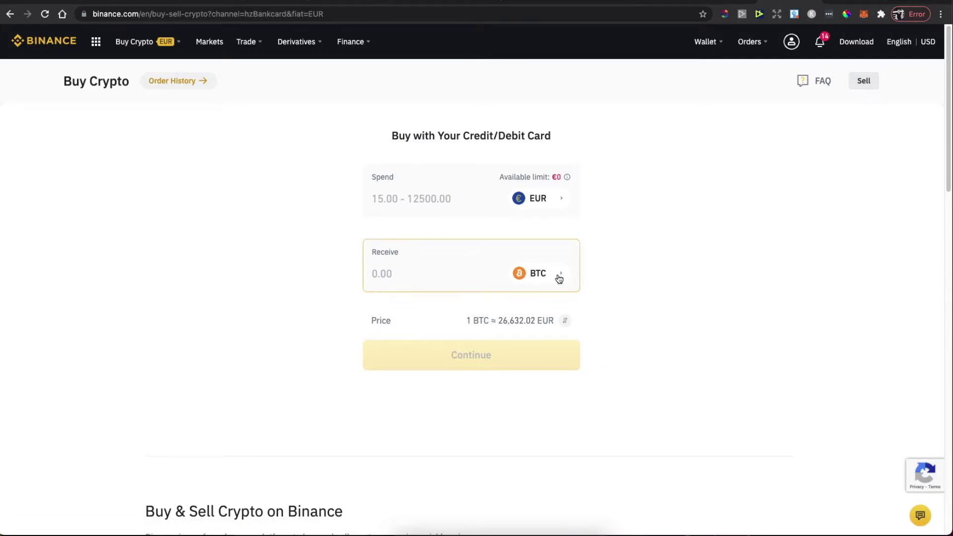
pyautogui.click(559, 279)
pyautogui.click(433, 293)
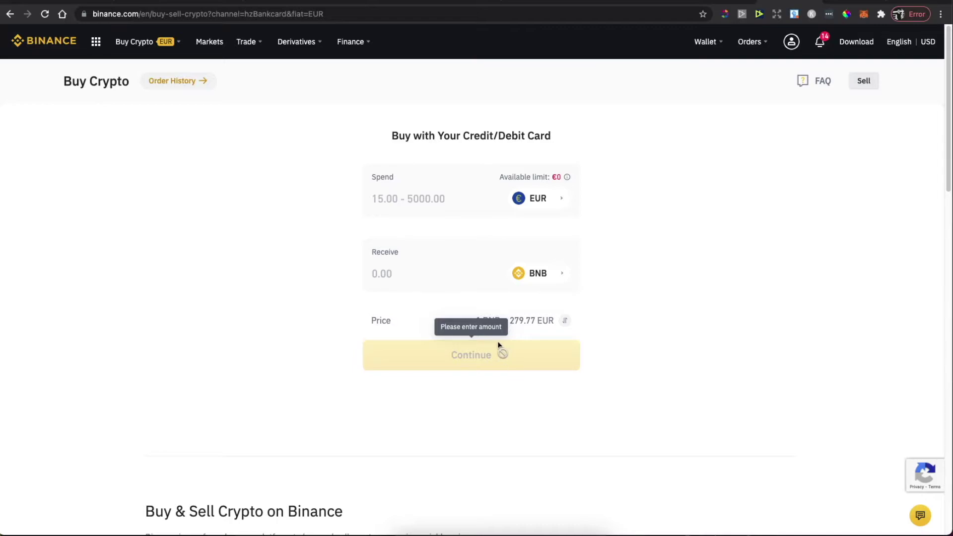
pyautogui.moveTo(708, 42)
pyautogui.click(719, 87)
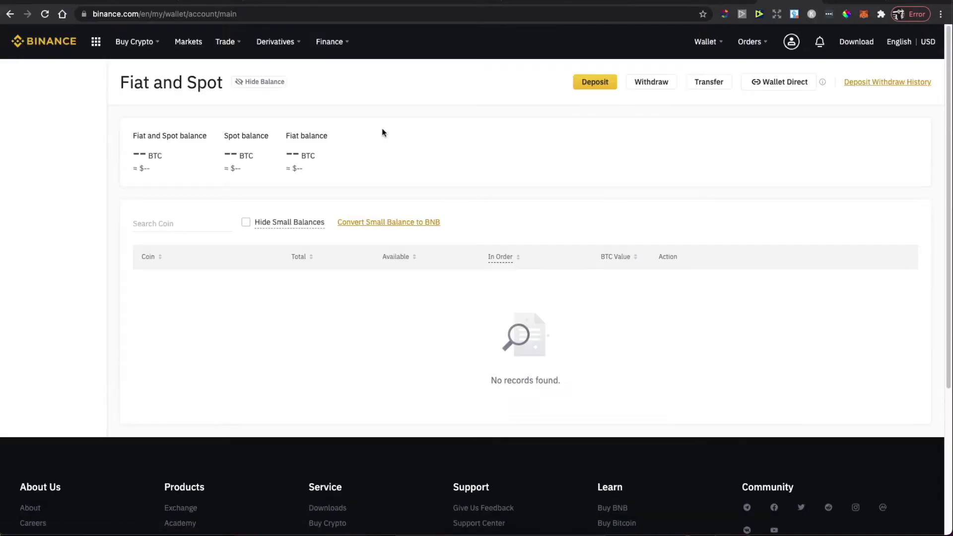
# Step: Filter the wallet balances to BNB and start a BNB withdrawal
pyautogui.click(150, 225)
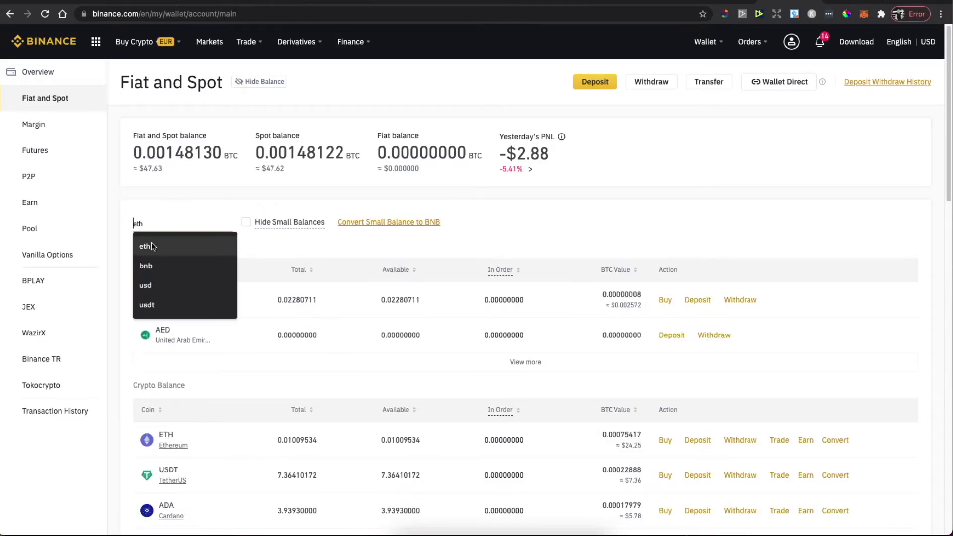
pyautogui.click(146, 247)
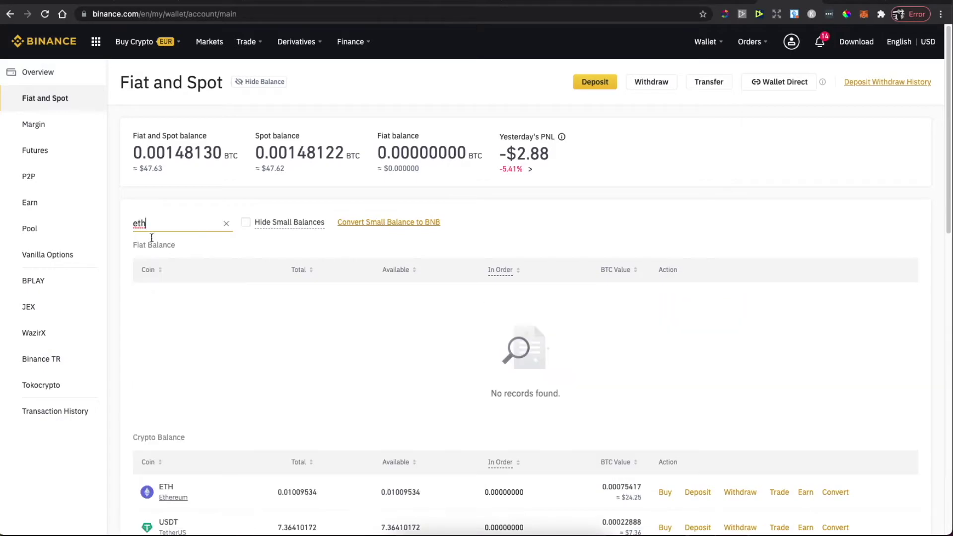
pyautogui.press('BackSpace')
pyautogui.press('BackSpace')
pyautogui.press('BackSpace')
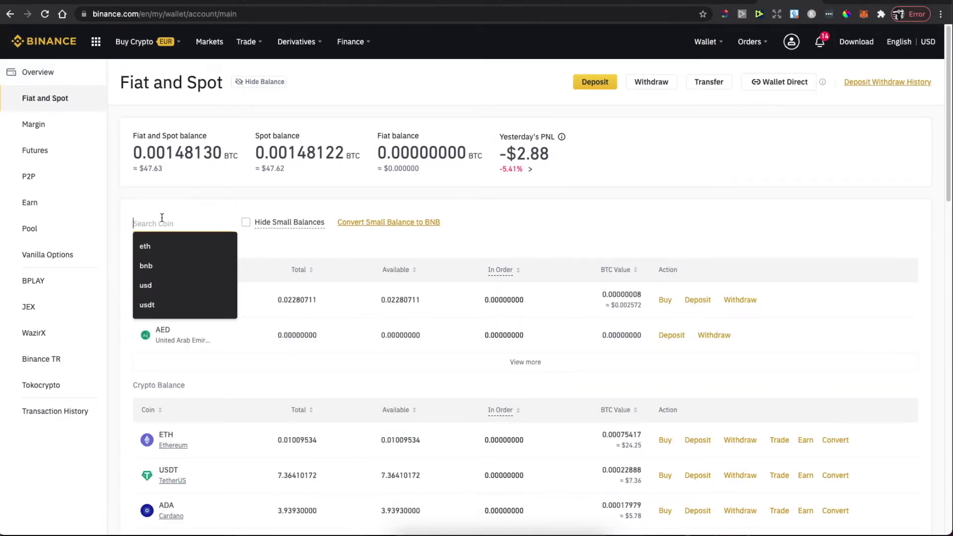
pyautogui.click(168, 261)
pyautogui.scroll(-5, 238, 239)
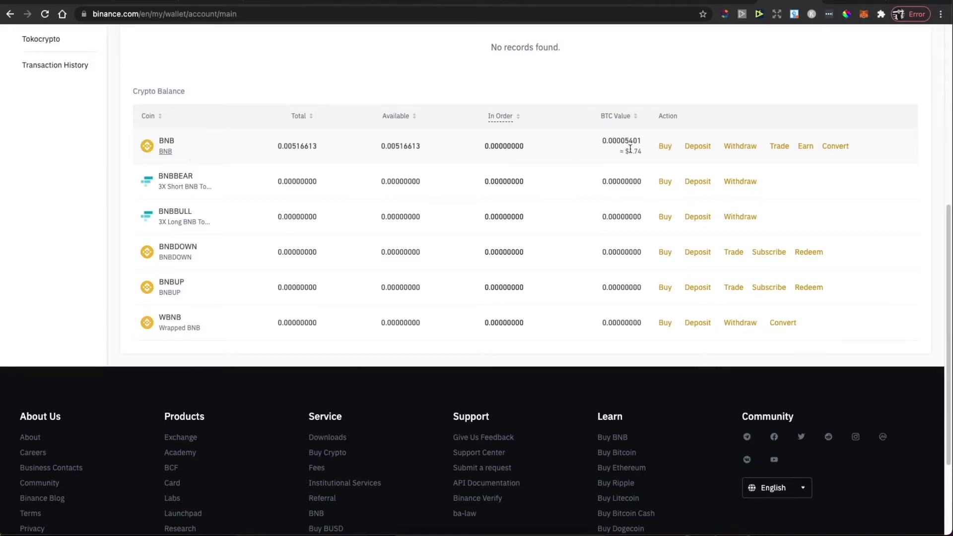
pyautogui.click(734, 147)
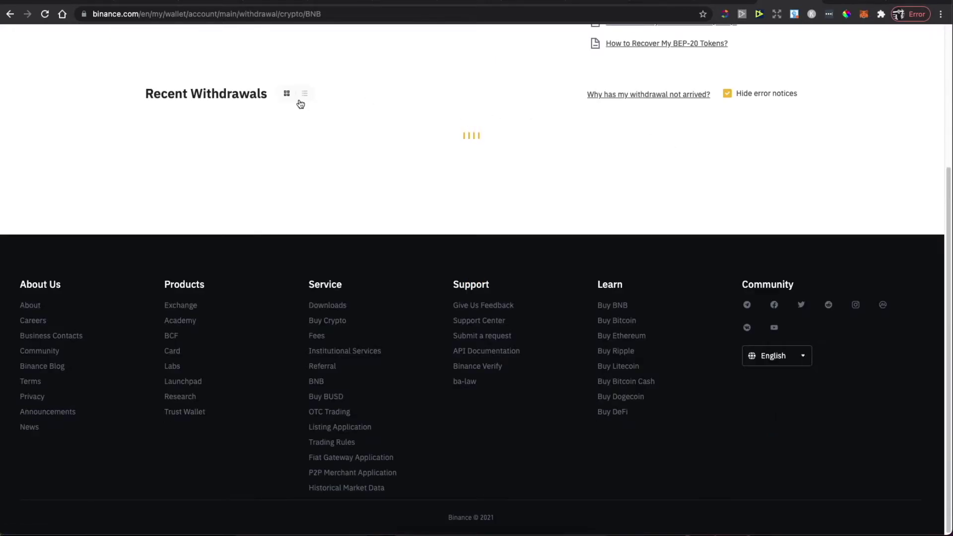
pyautogui.scroll(2, 298, 101)
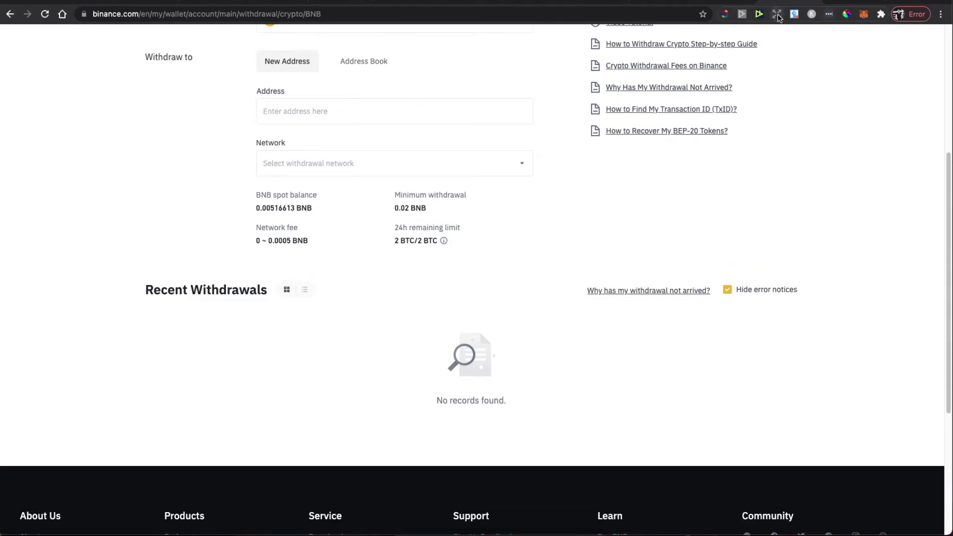
# Step: Paste the MetaMask address as destination on BEP20 (BSC), enter 0.03 BNB, and check the wallet balance
pyautogui.click(865, 13)
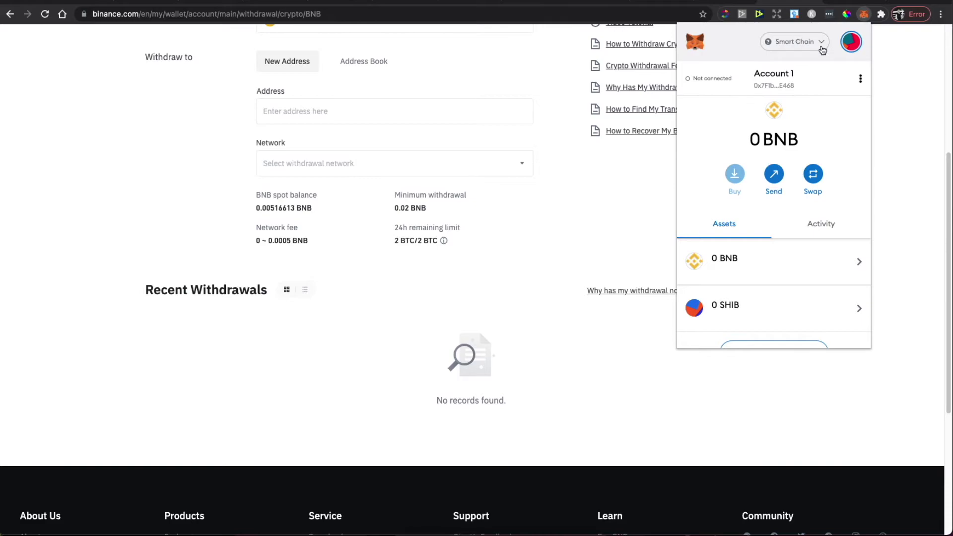
pyautogui.click(313, 109)
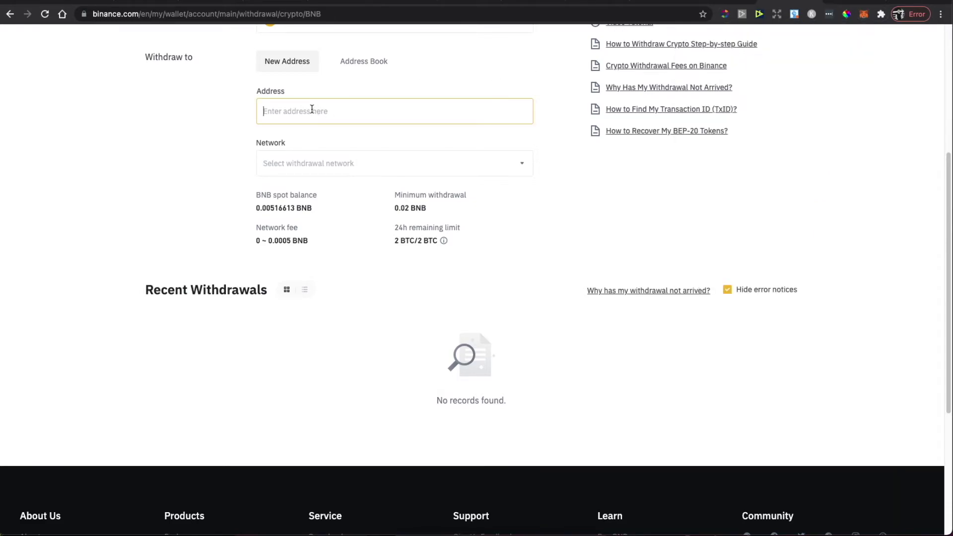
pyautogui.rightClick(312, 110)
pyautogui.click(336, 184)
pyautogui.click(316, 235)
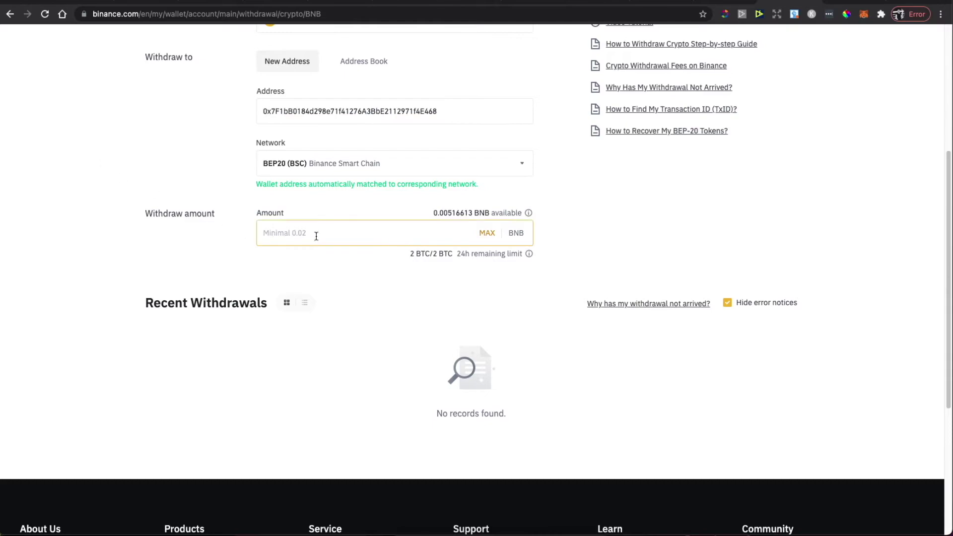
pyautogui.write('0.')
pyautogui.write('03')
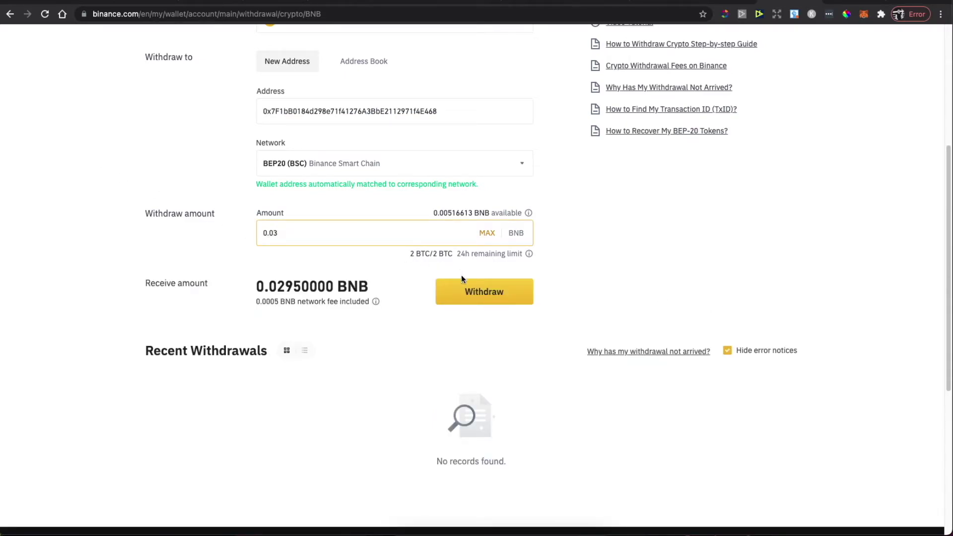
pyautogui.click(864, 14)
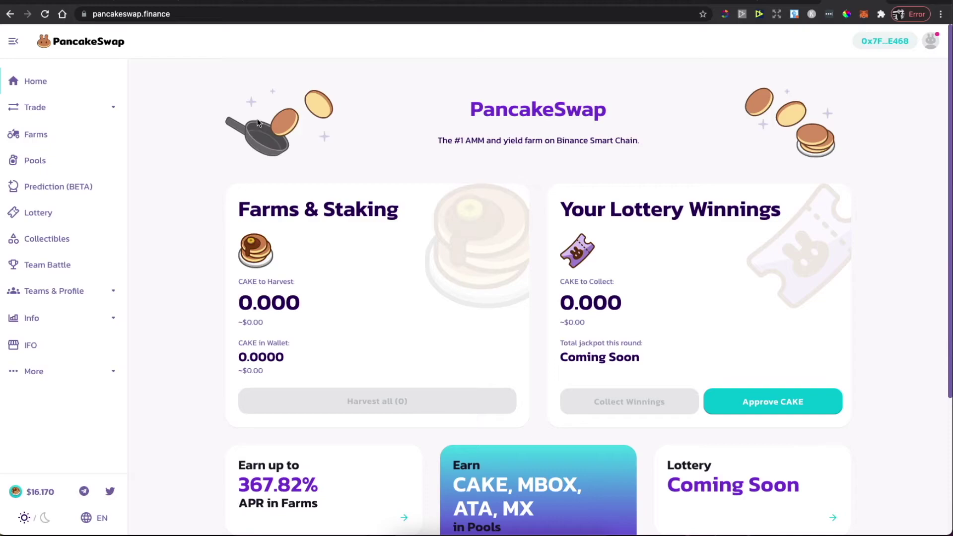
# Step: Log out of the connected wallet and reconnect with MetaMask
pyautogui.click(885, 43)
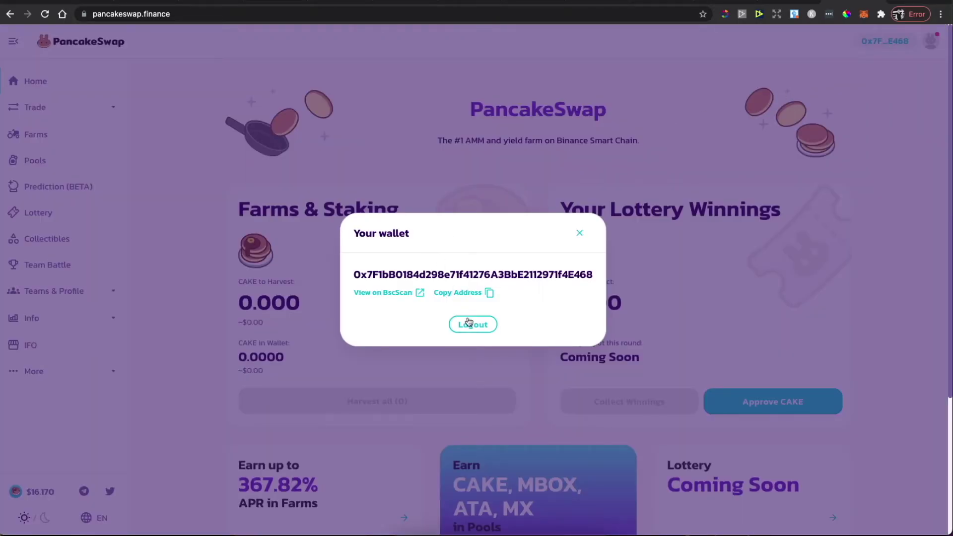
pyautogui.click(467, 325)
pyautogui.click(892, 41)
pyautogui.click(452, 196)
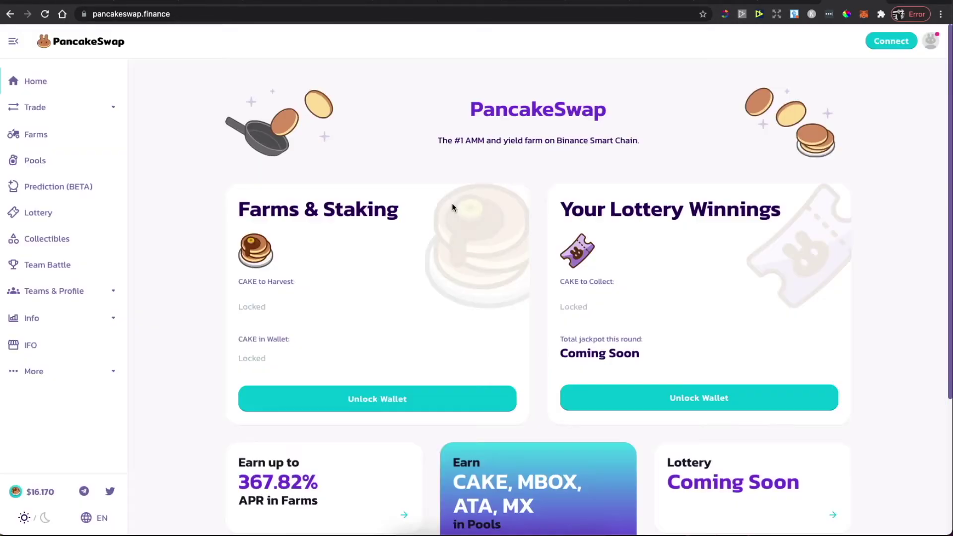
# Step: Go to the Exchange page with BNB as From and bring up the To token list
pyautogui.click(92, 113)
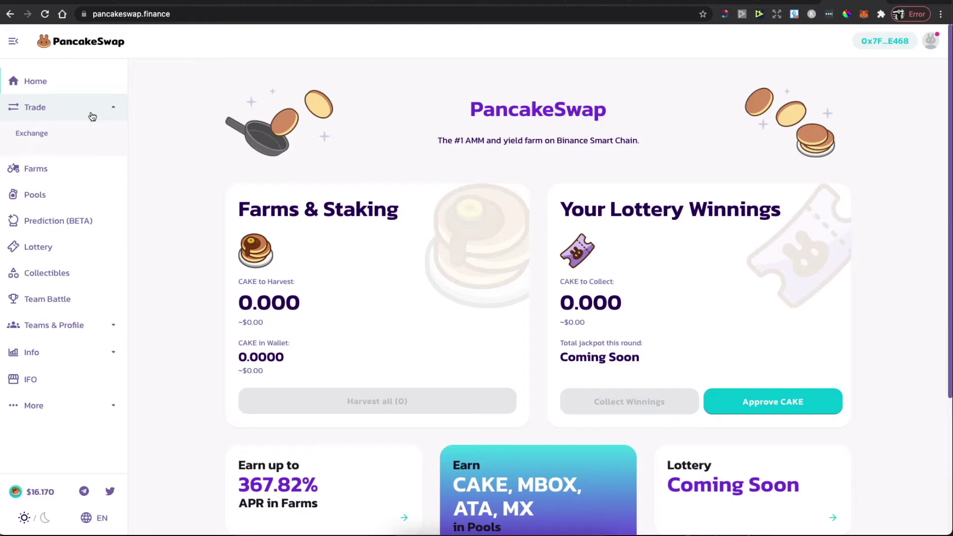
pyautogui.click(30, 134)
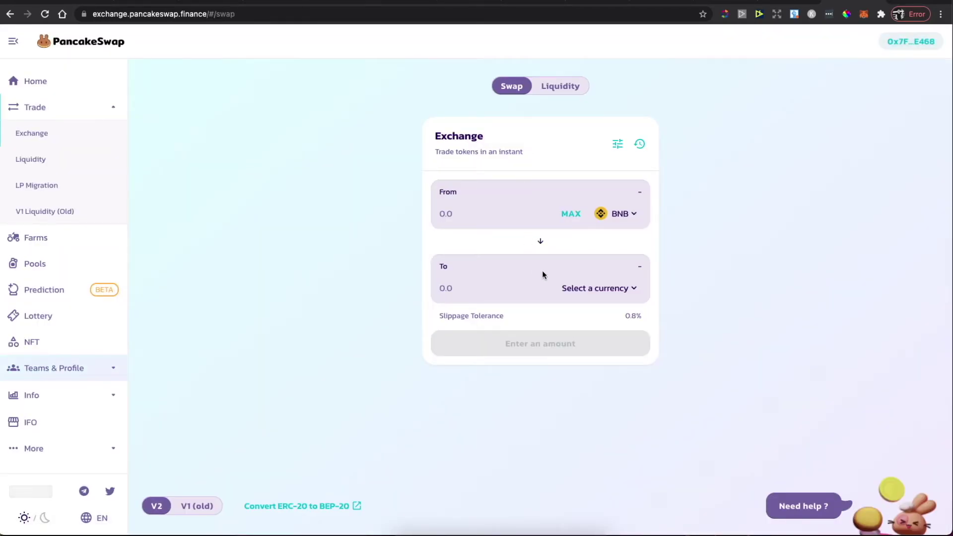
pyautogui.click(575, 290)
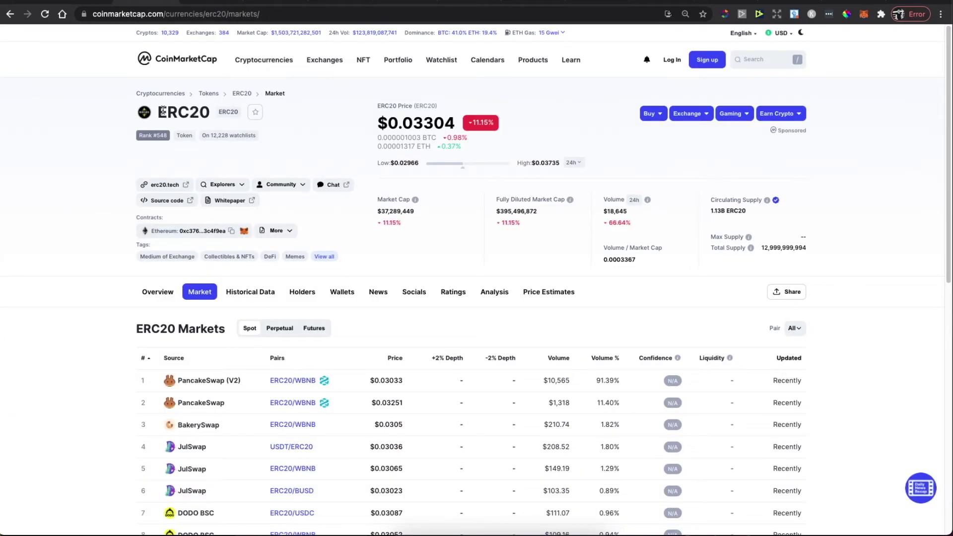
# Step: Open ERC20's Binance Smart Chain contract on BscScan and copy its contract address
pyautogui.moveTo(162, 111); pyautogui.dragTo(224, 115)
pyautogui.click(224, 115)
pyautogui.click(287, 232)
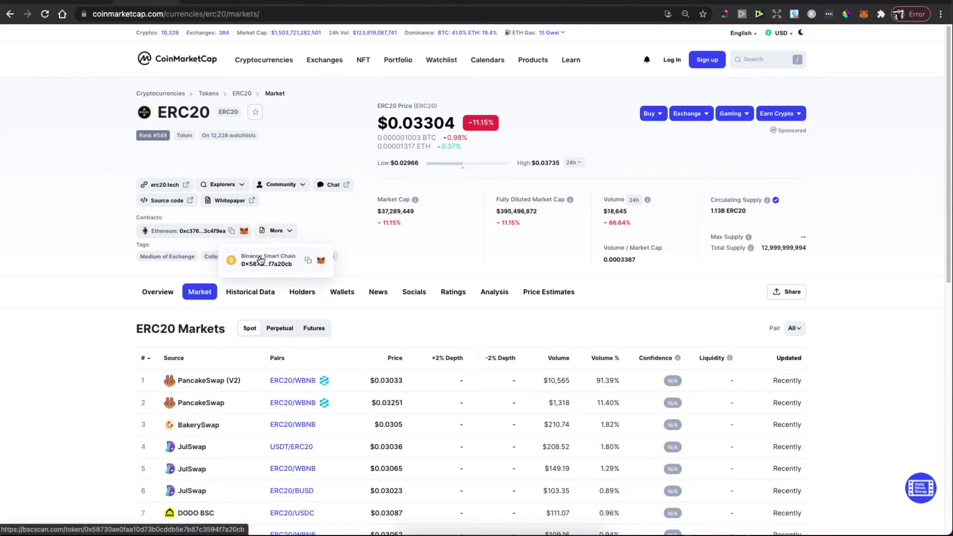
pyautogui.click(259, 258)
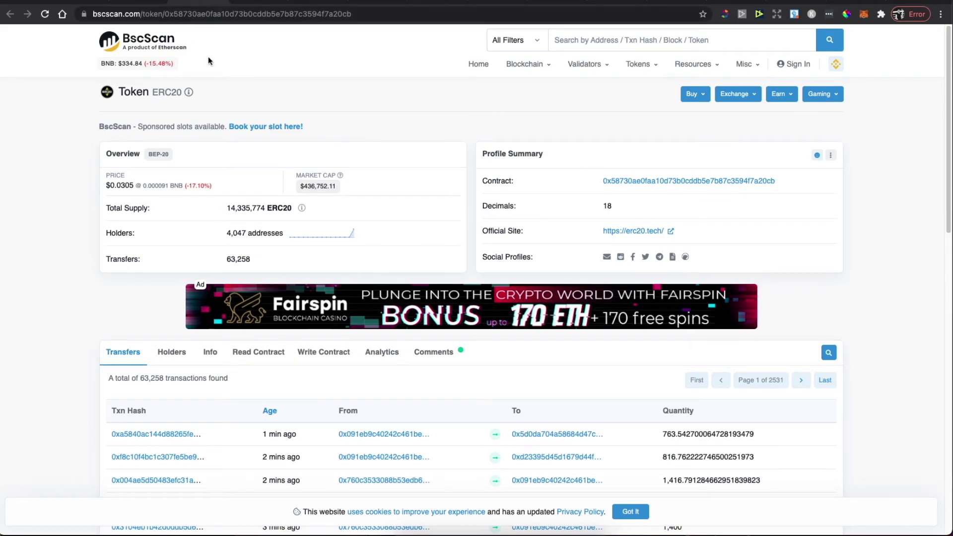
pyautogui.moveTo(689, 180)
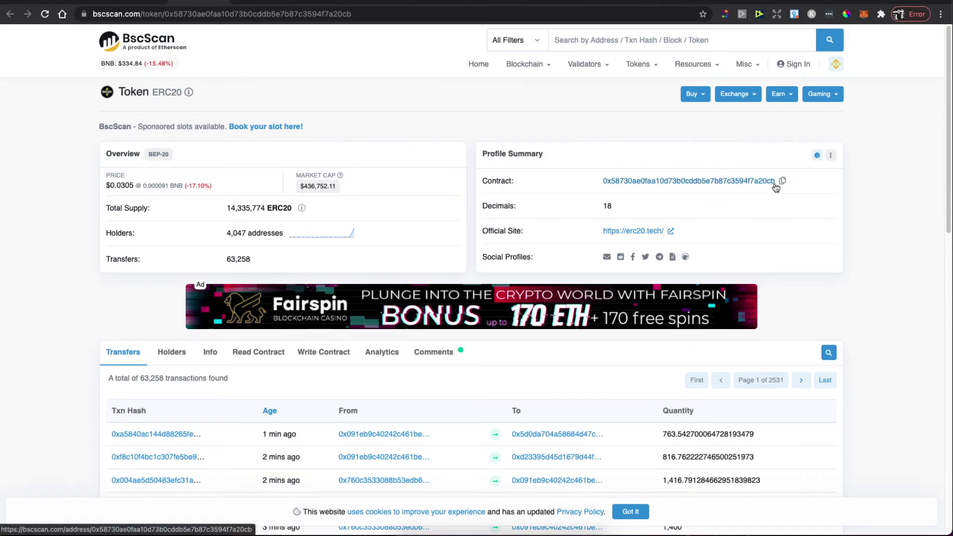
pyautogui.click(782, 182)
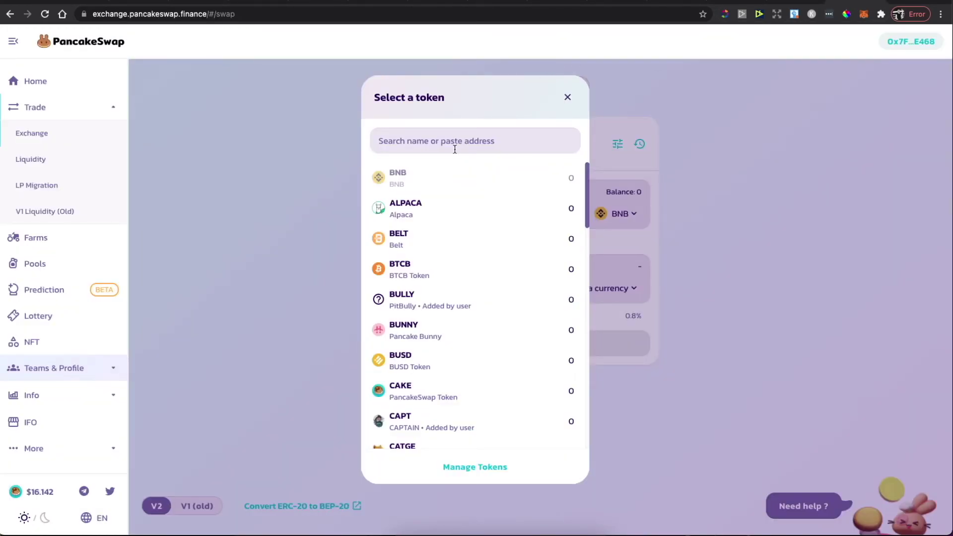
# Step: Paste the contract address, import the ERC20 token acknowledging the risk warning, and set it as To
pyautogui.rightClick(454, 149)
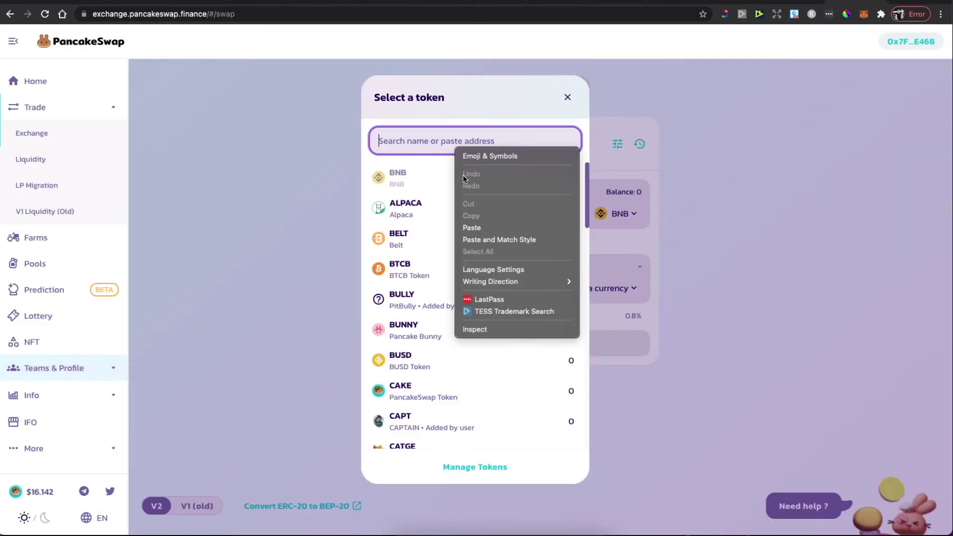
pyautogui.click(482, 225)
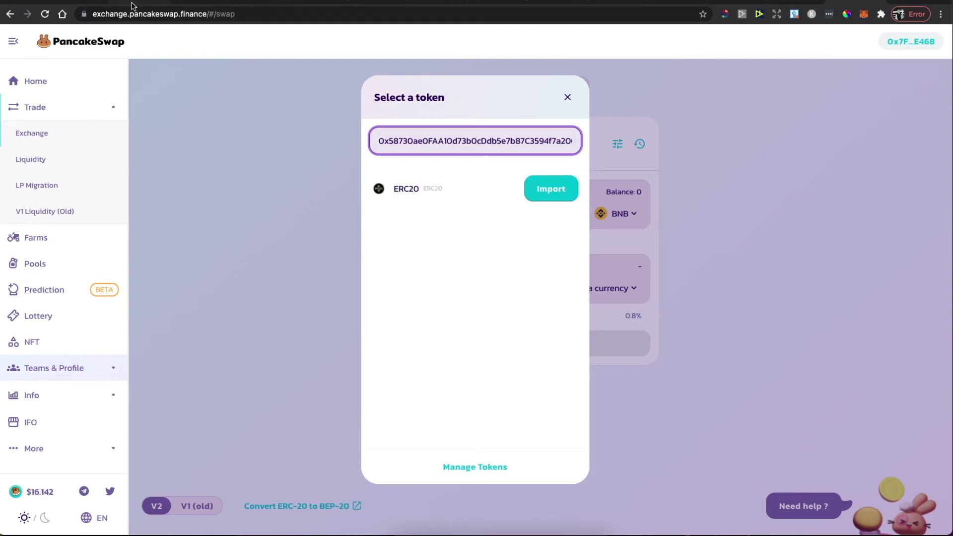
pyautogui.click(549, 195)
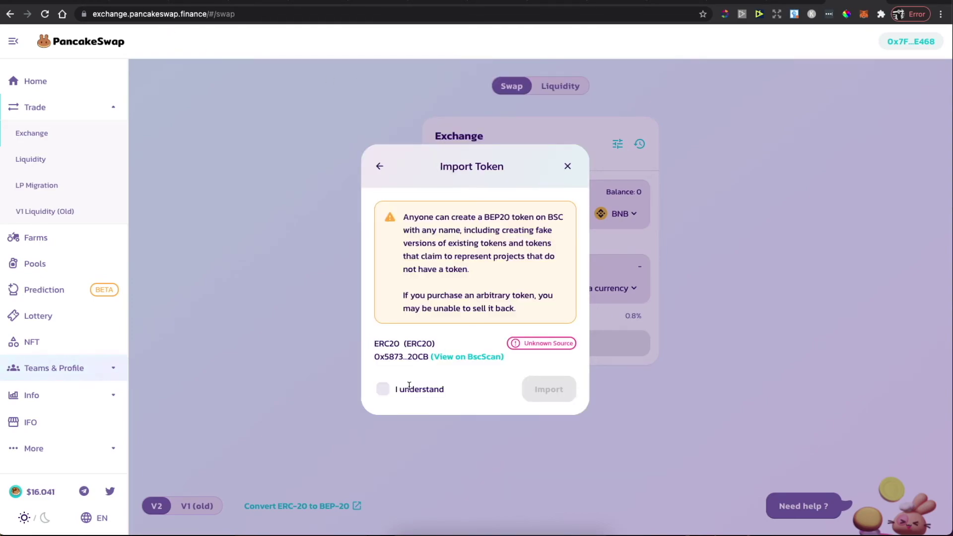
pyautogui.click(383, 389)
pyautogui.click(550, 389)
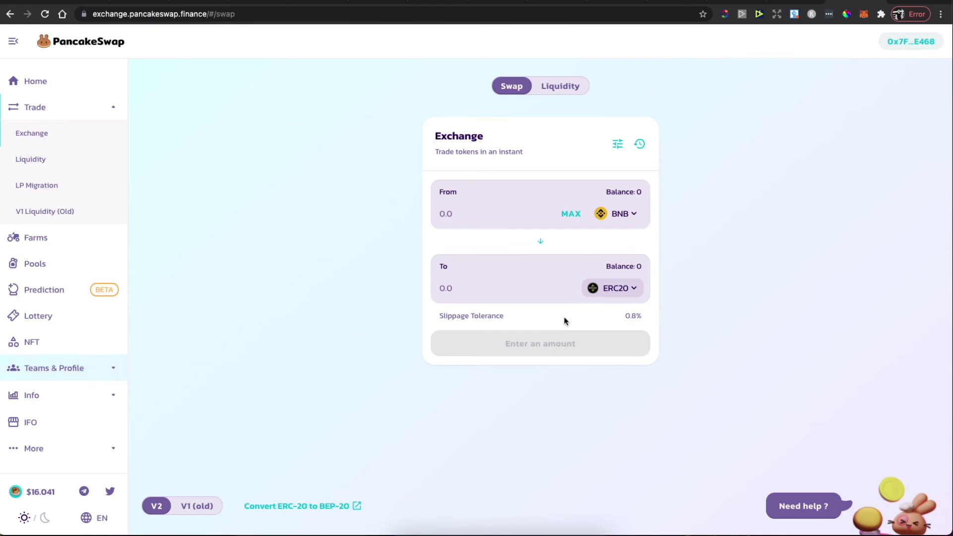